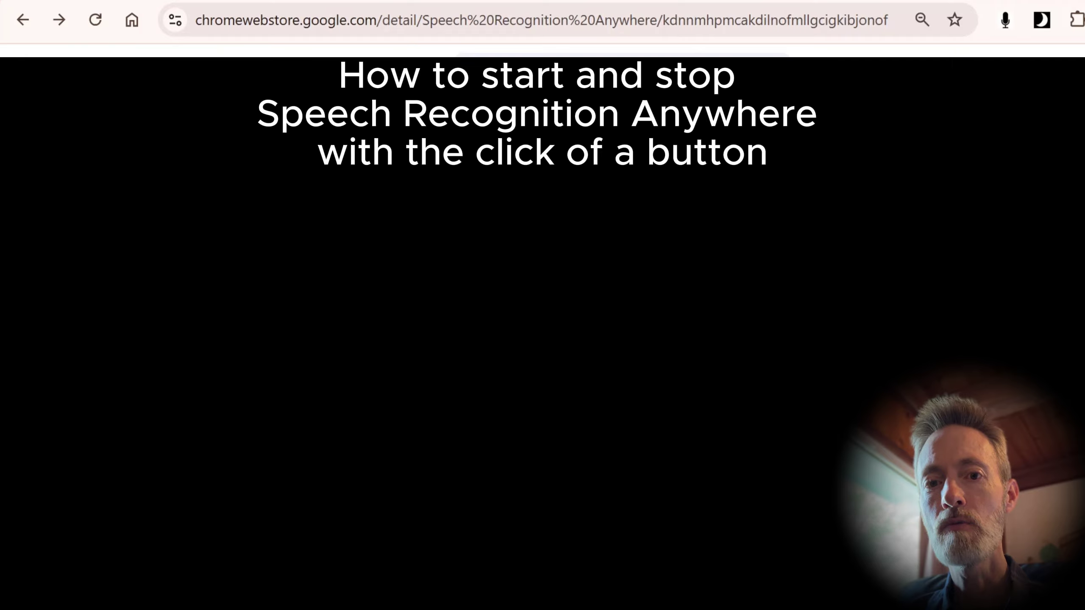
Step: Start Speech Recognition Anywhere, enable "Click extension icon a second time to close the extension" in its settings, and close its tab
click(1007, 26)
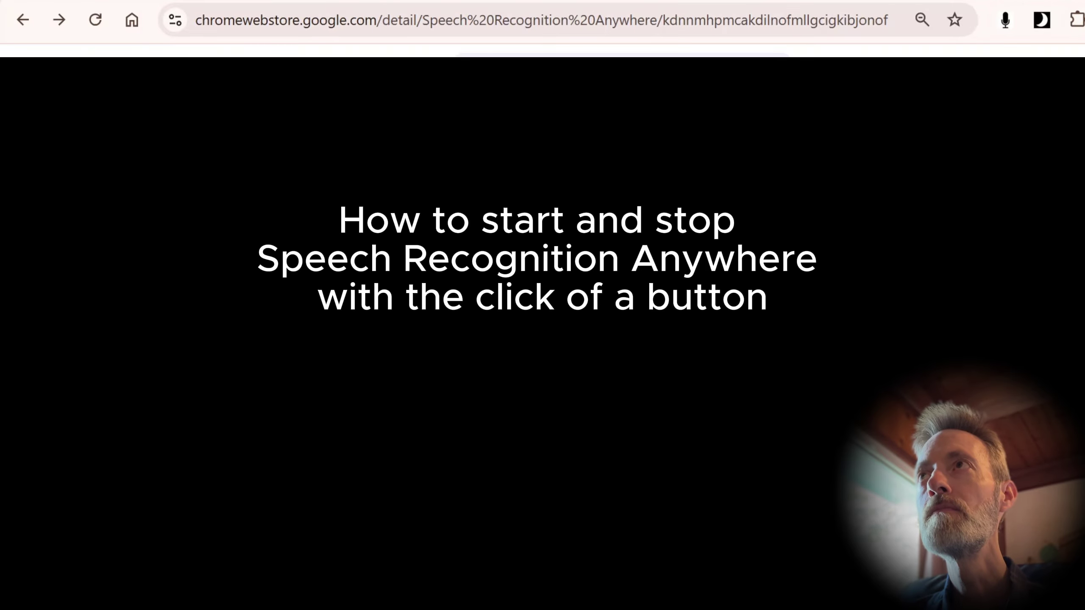
click(1006, 27)
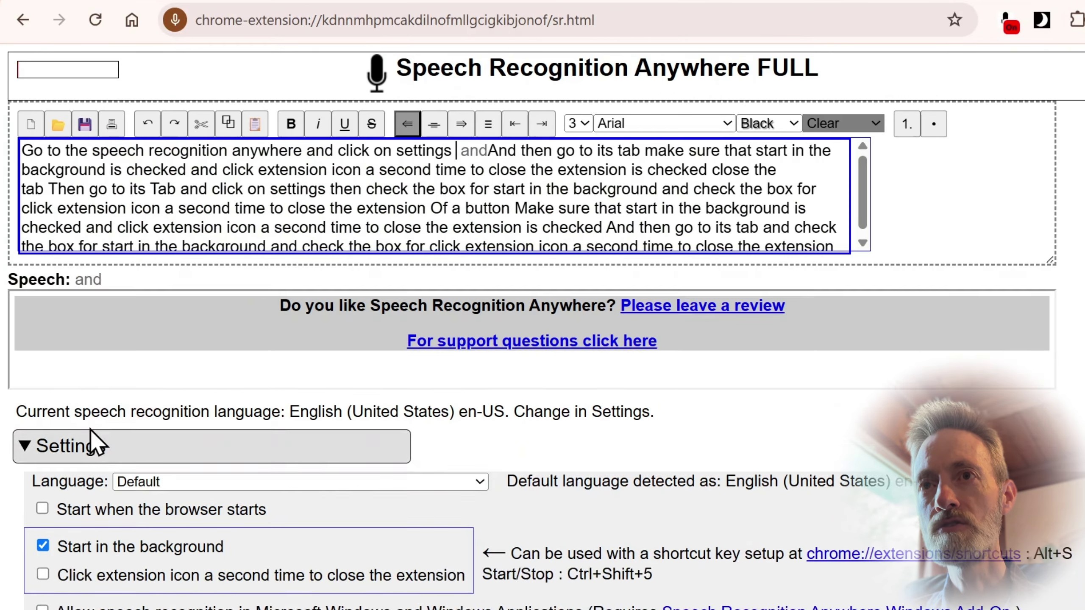
scroll(90, 430, down, 3)
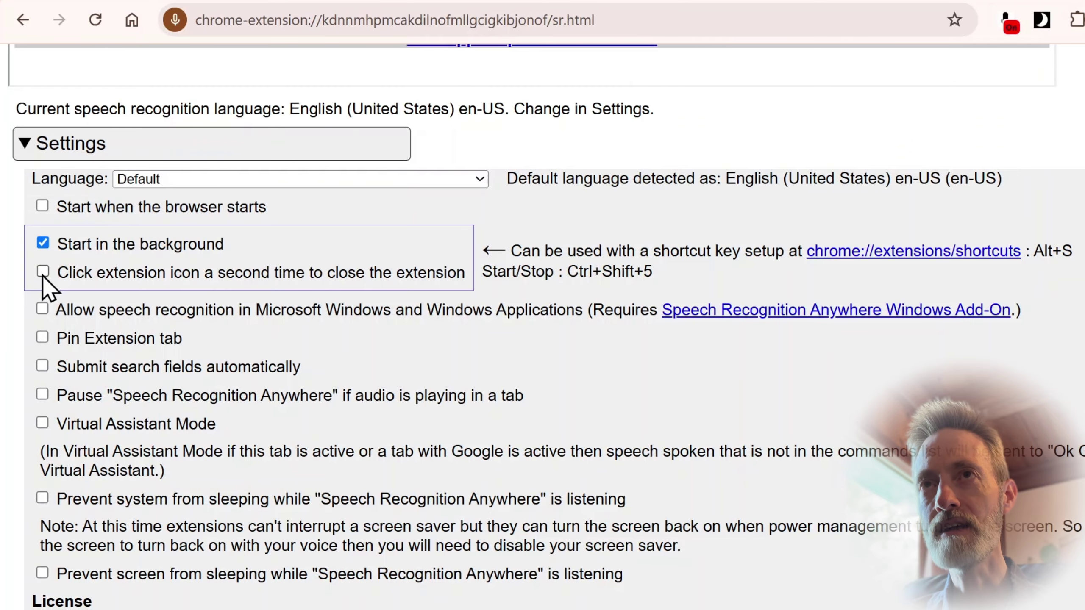
click(42, 272)
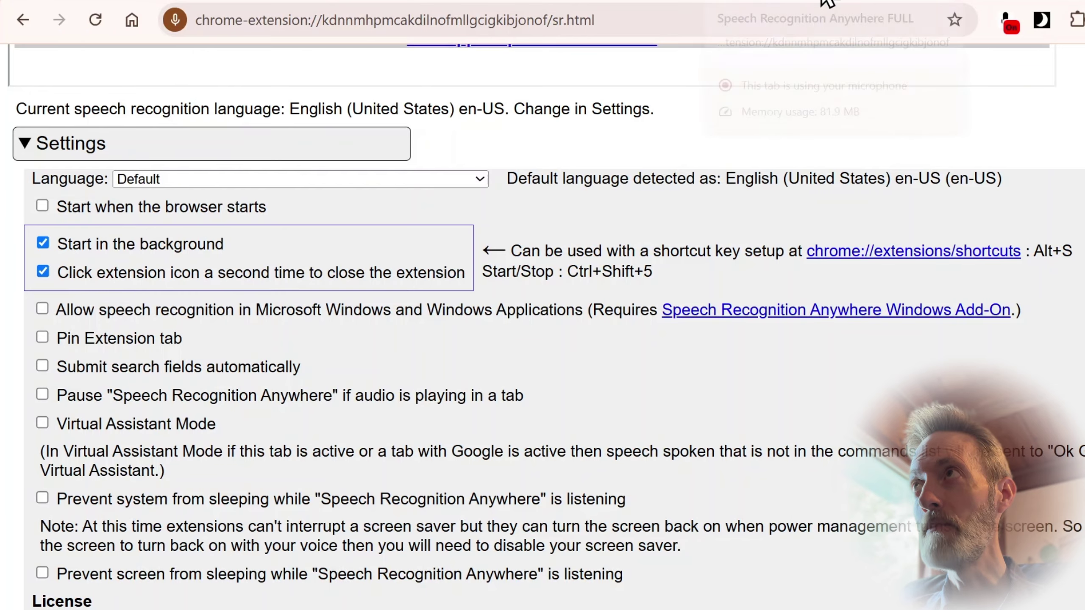
click(821, 1)
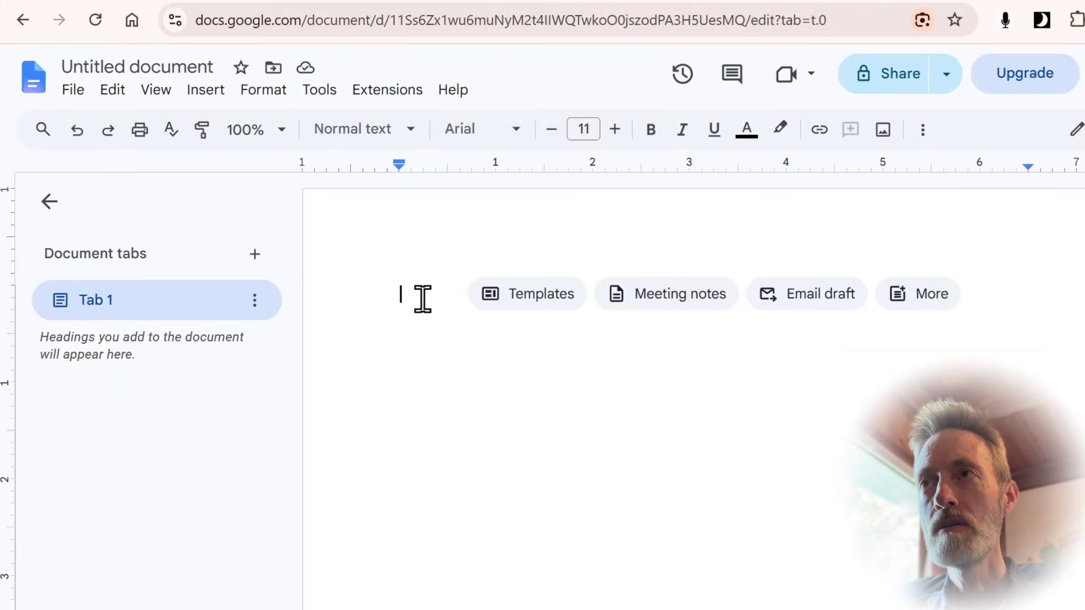
Step: Dictate "Now everything you say will be typed into the text box" into the Google Docs document and stop speech recognition
click(1007, 27)
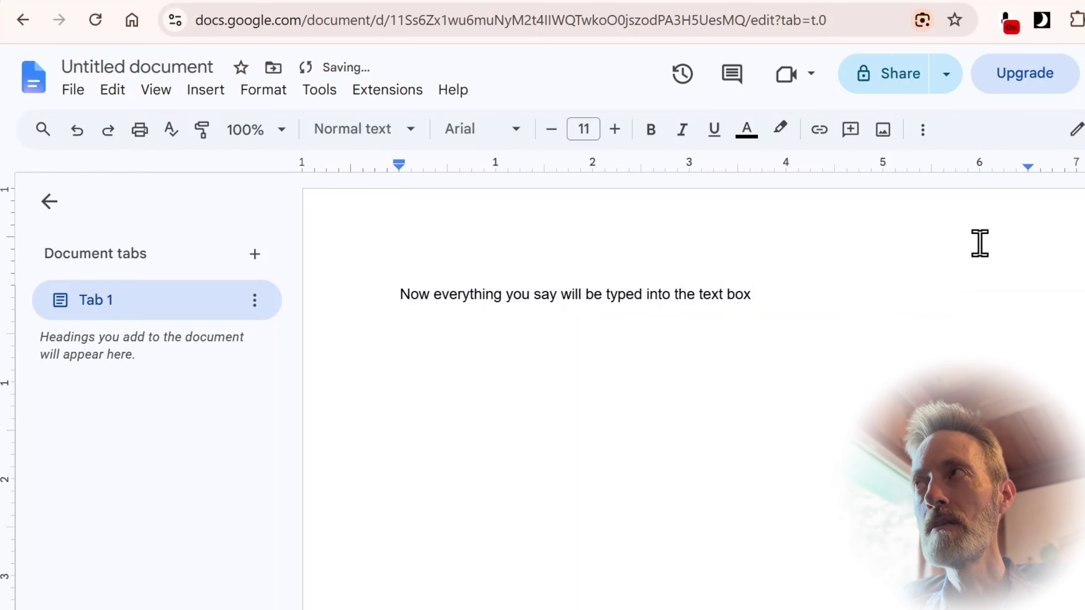
click(1008, 27)
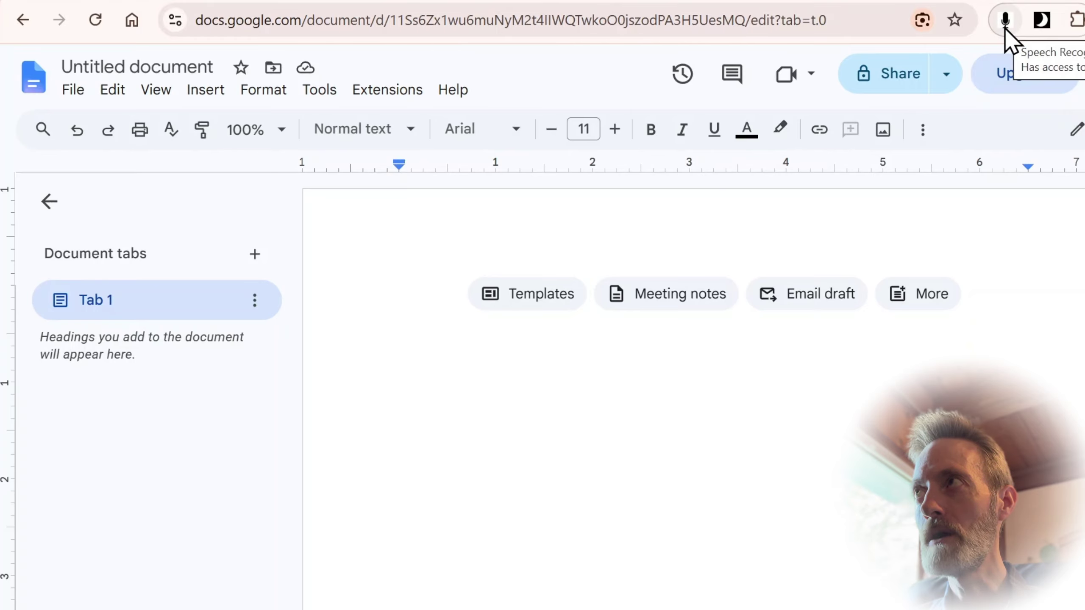
Step: Restart speech recognition, expand the extension's settings, and open the chrome://extensions/shortcuts page linked there
click(1006, 20)
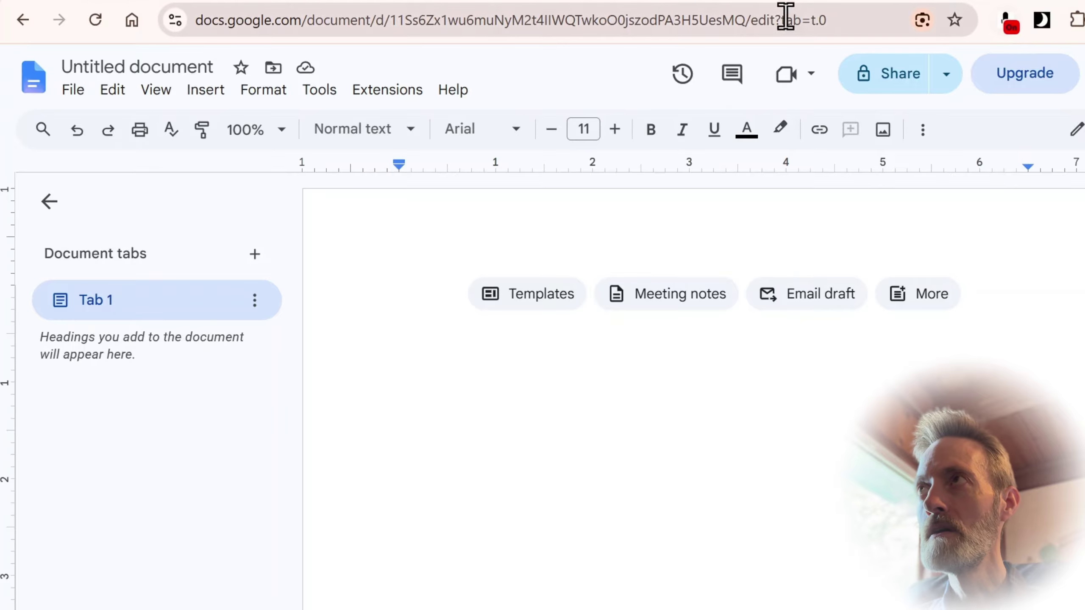
click(766, 0)
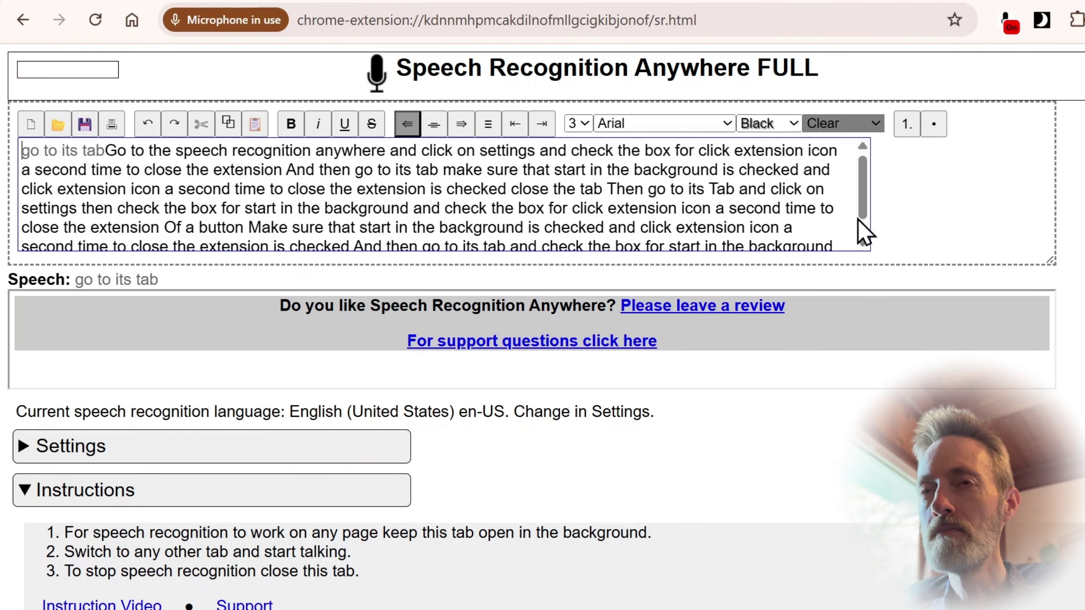
click(91, 457)
scroll(424, 412, down, 4)
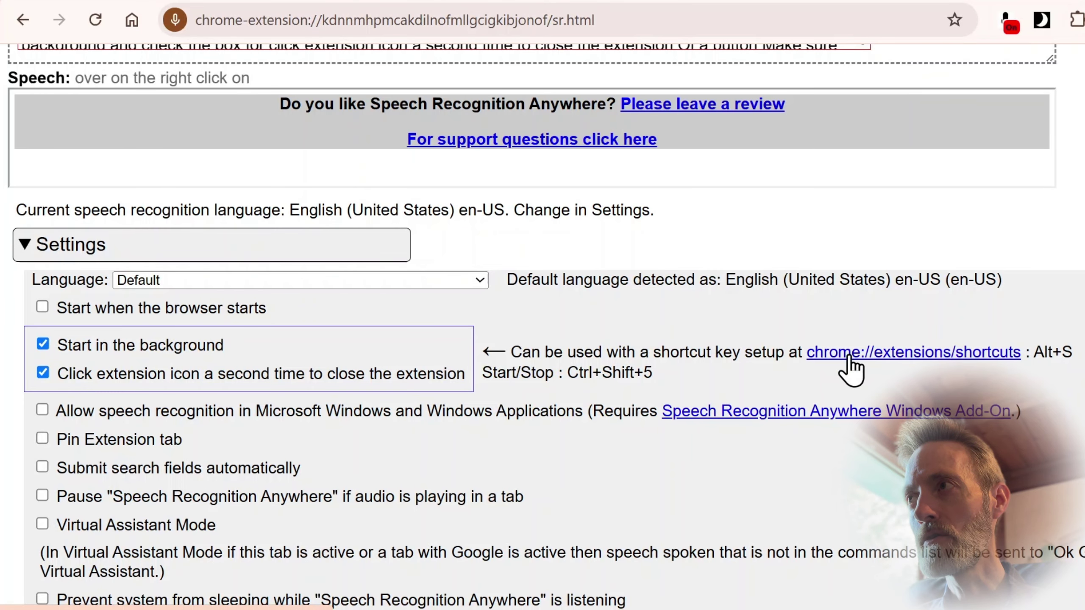
click(909, 356)
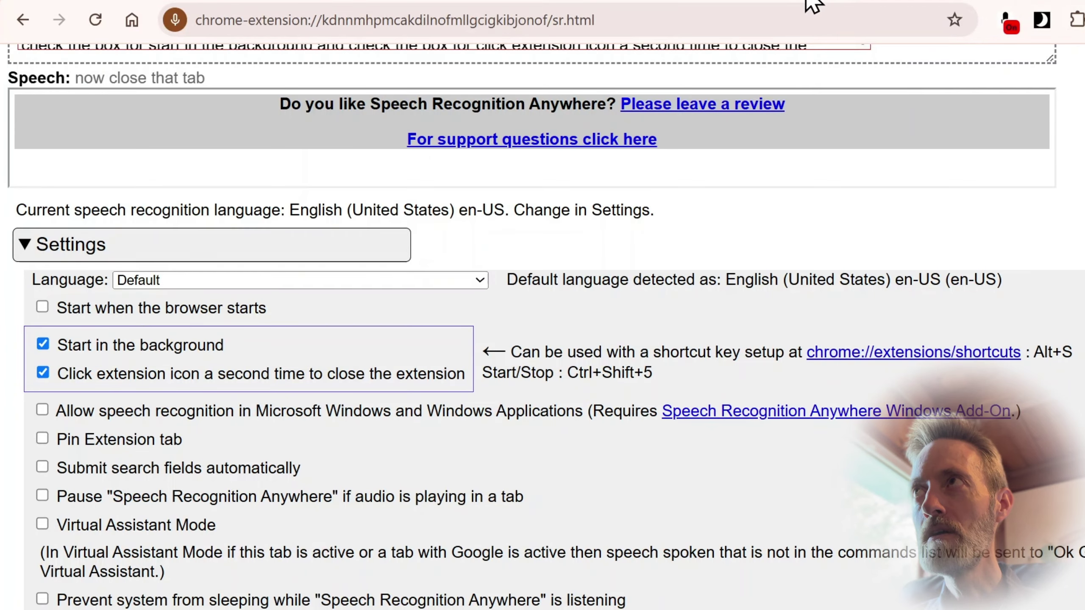
Step: Leave the extension pages, dictate "Now everything you say will be typed into the box" into the Google Docs document, and stop speech recognition
click(826, 1)
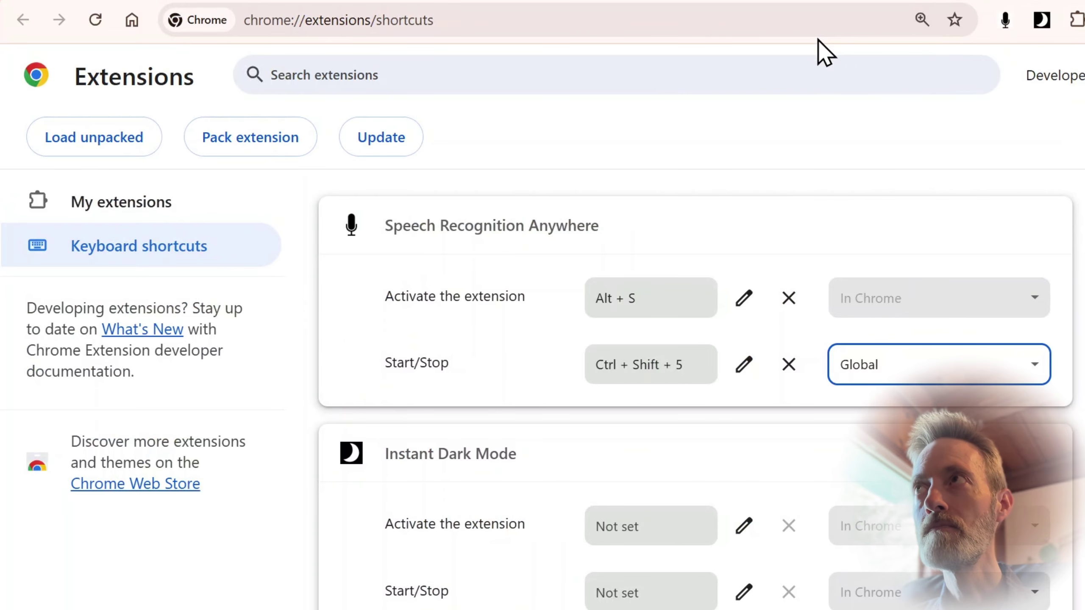
click(742, 2)
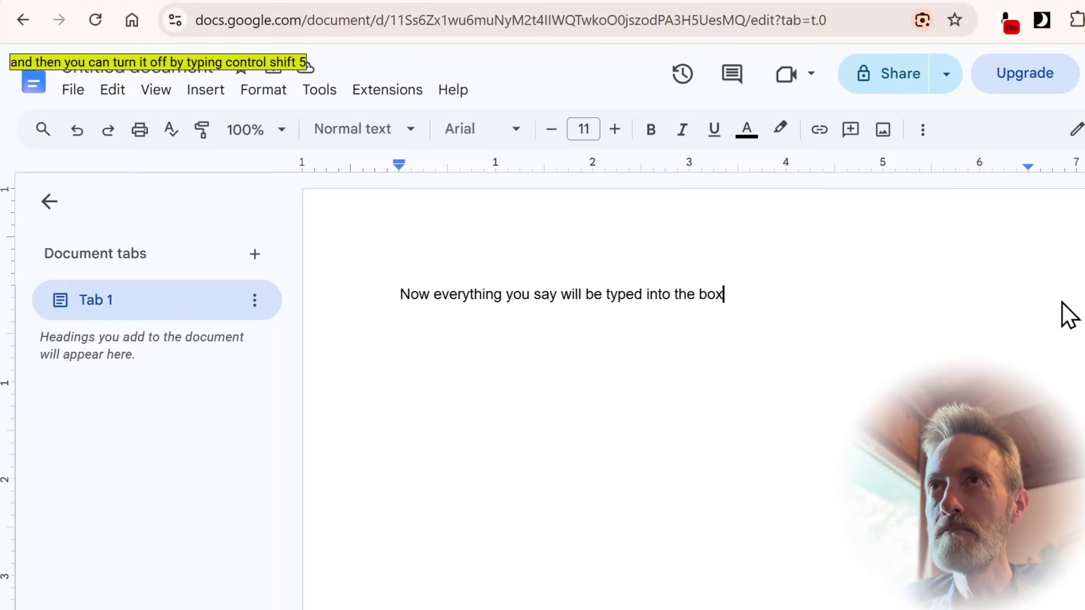
key(ctrl+shift+5)
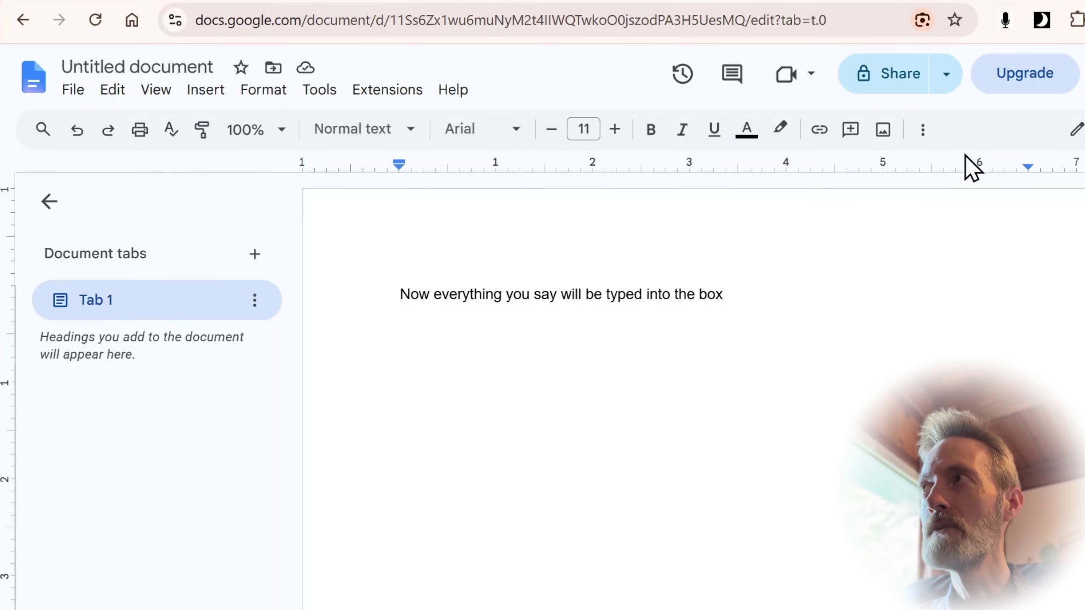
Step: Restart speech recognition from the document and view the extension's own tab
click(1005, 20)
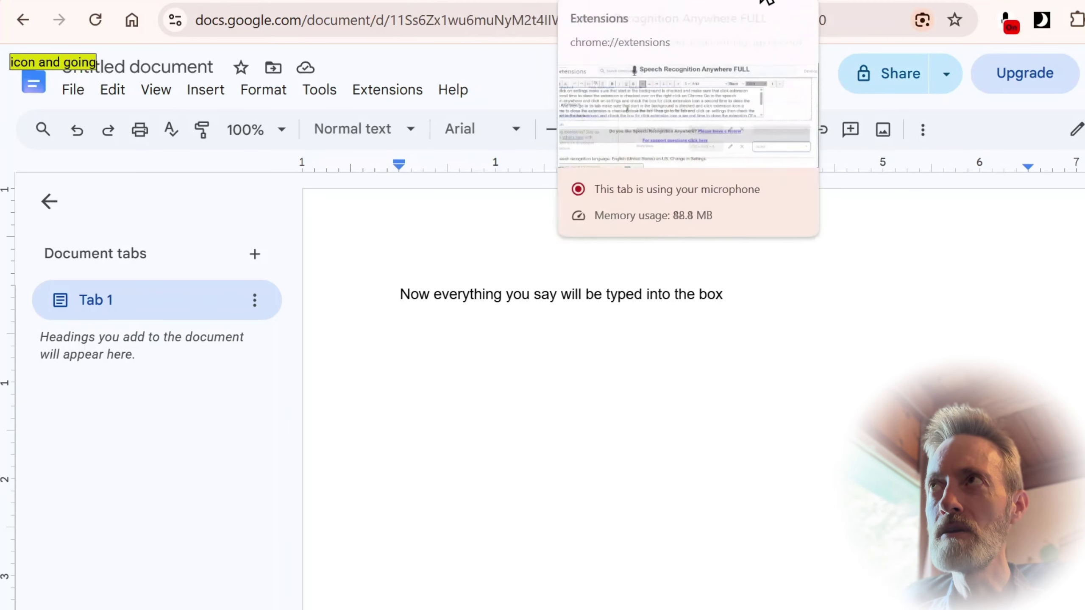
click(778, 1)
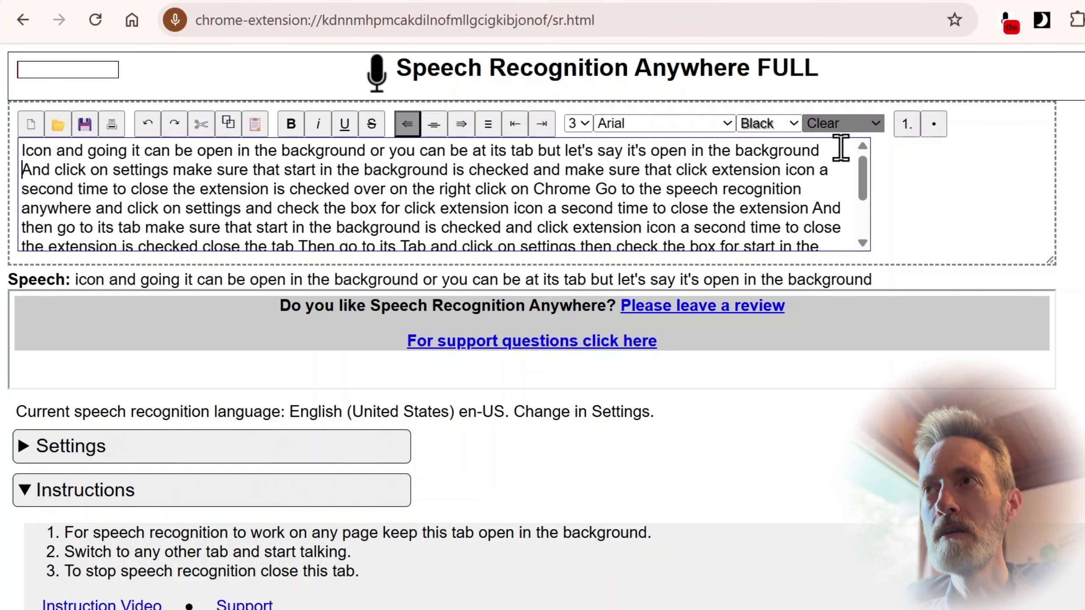
click(577, 1)
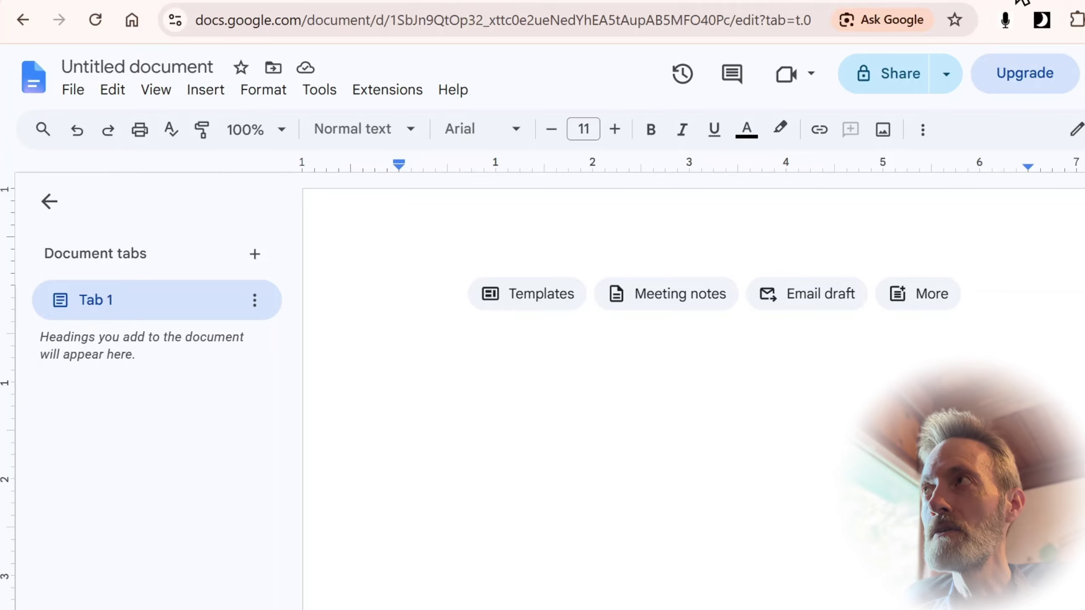
Step: Start speech recognition from the blank document and add an empty custom command in the extension's Custom Commands section
click(1004, 31)
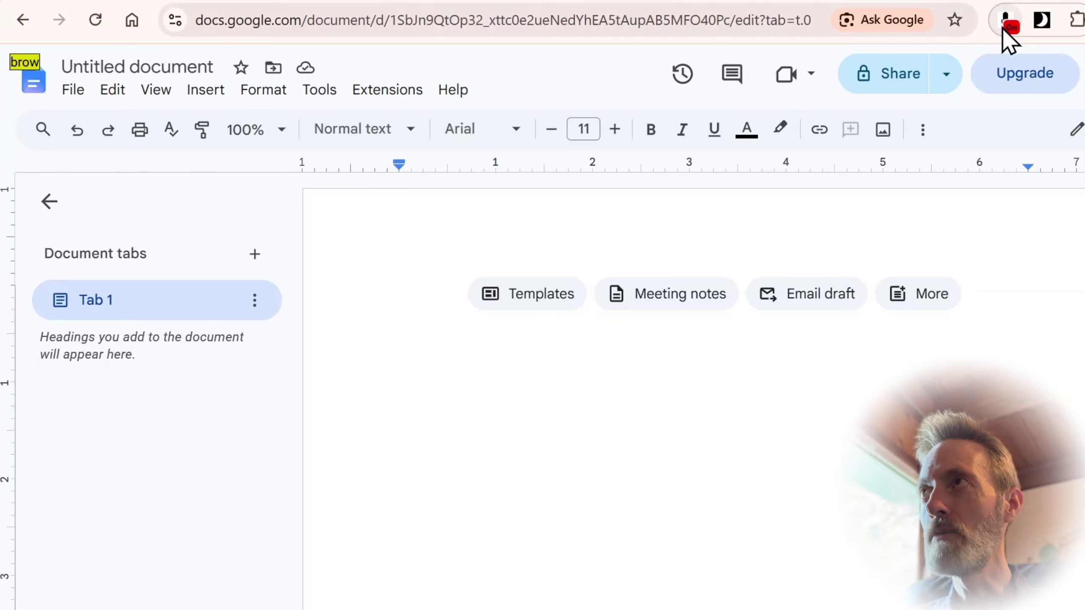
click(767, 0)
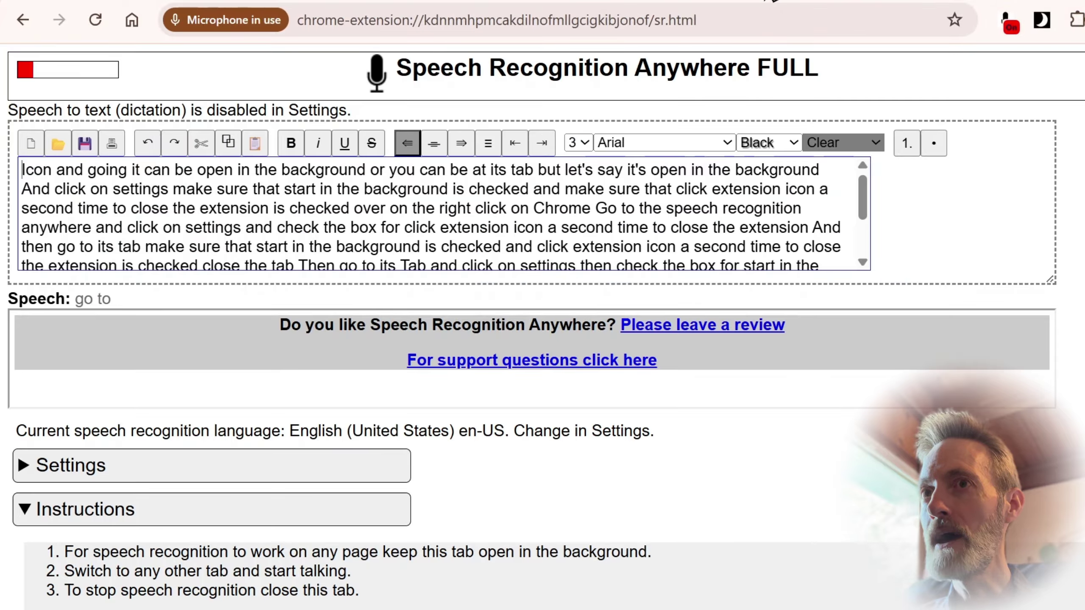
scroll(290, 376, down, 5)
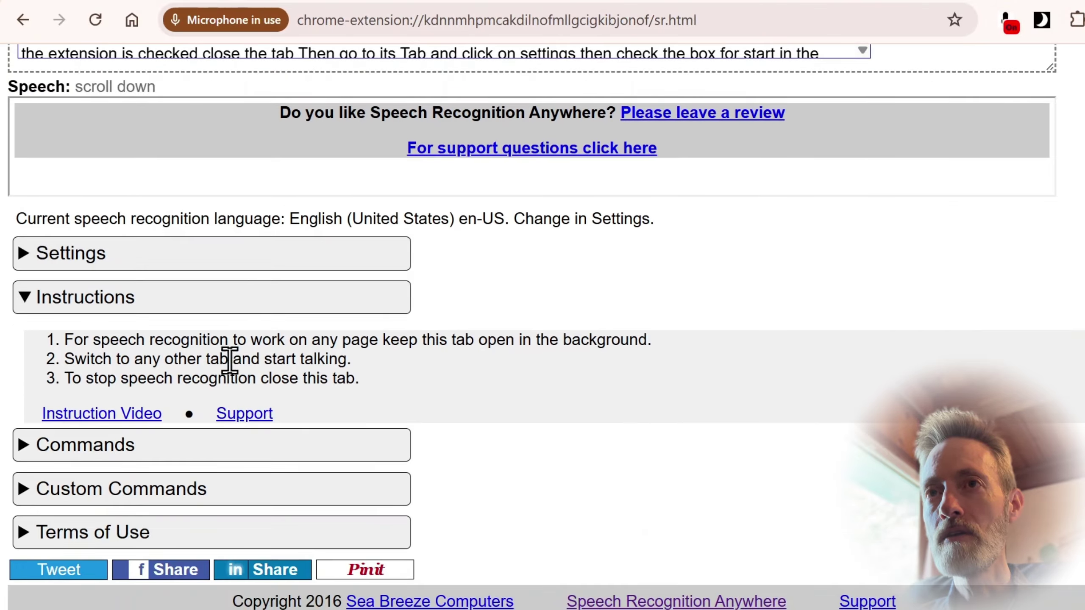
click(149, 497)
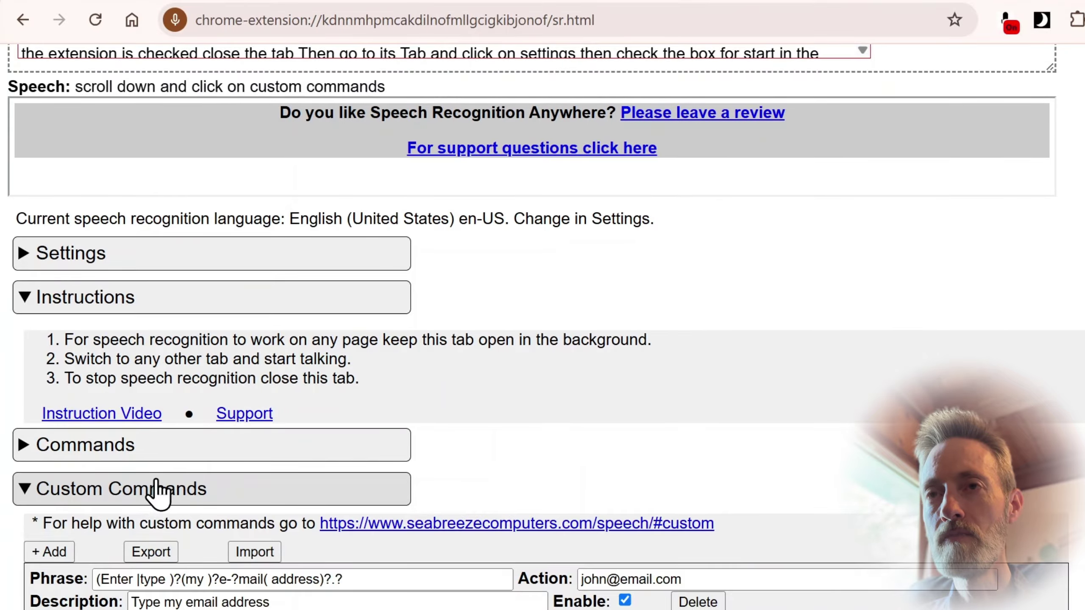
scroll(154, 492, down, 5)
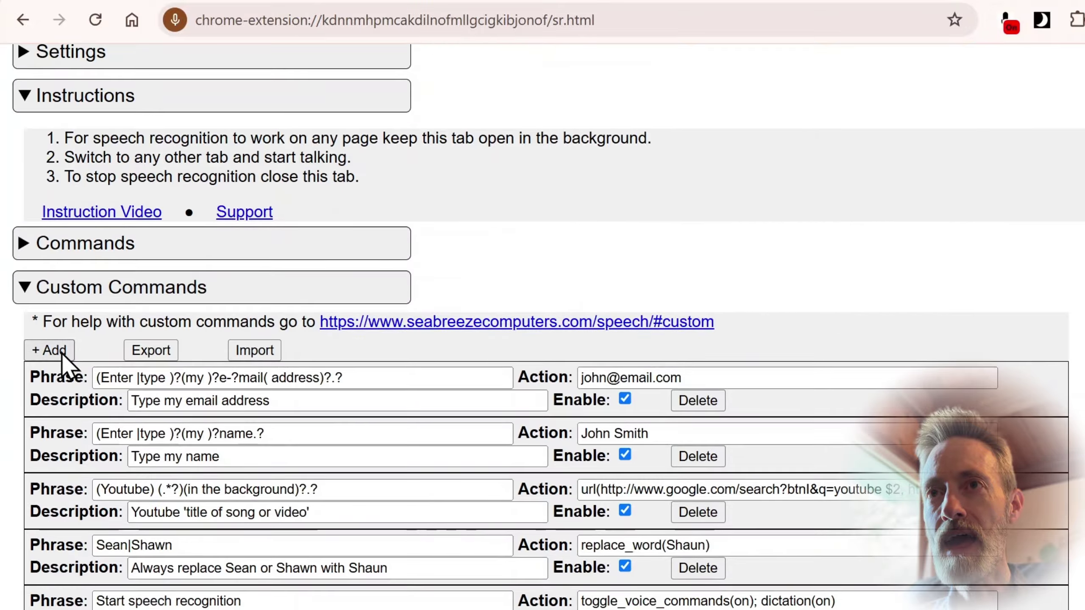
click(60, 353)
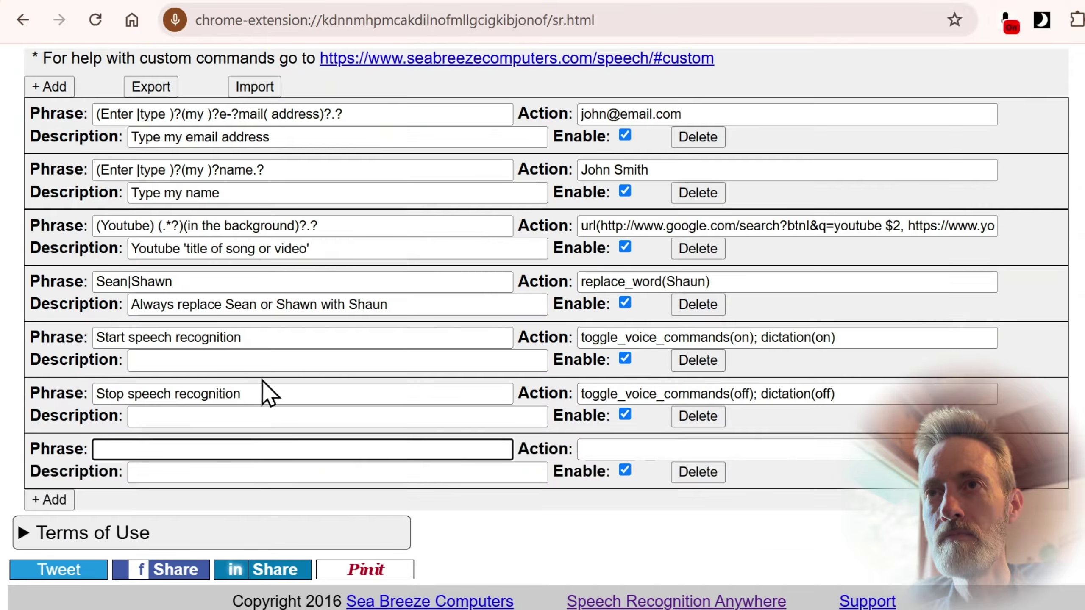
Step: Examine the phrases and actions of the "Start speech recognition" and "Stop speech recognition" custom commands
click(264, 334)
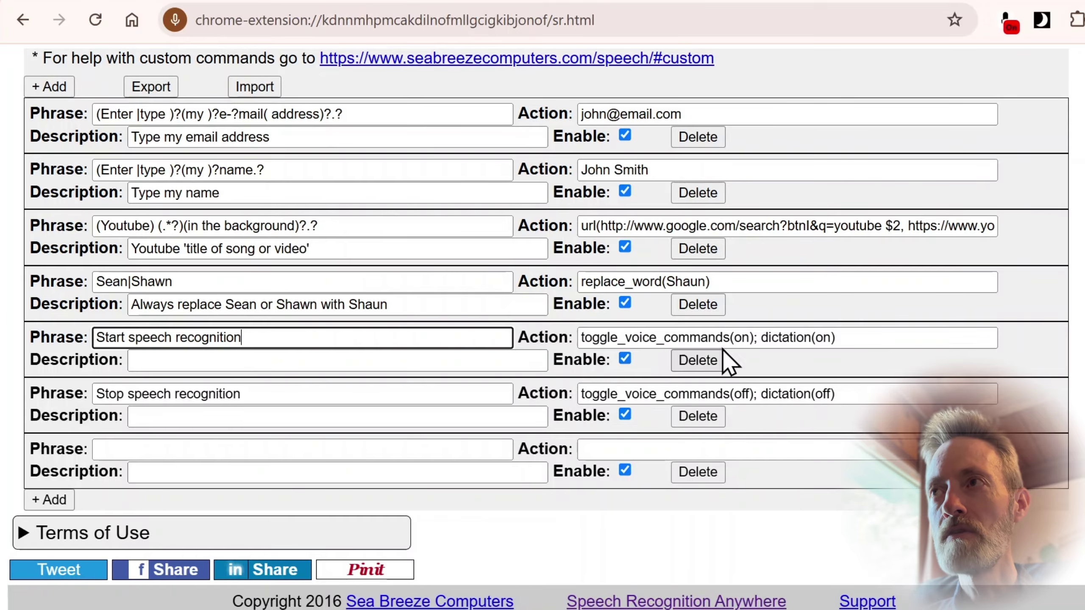
drag(856, 340, 657, 333)
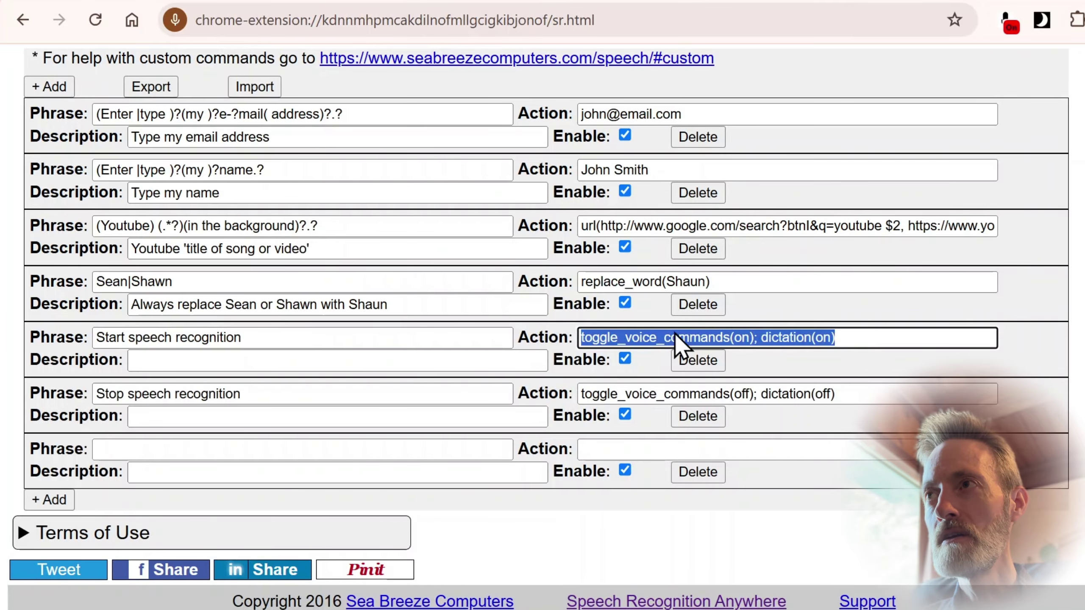
click(863, 337)
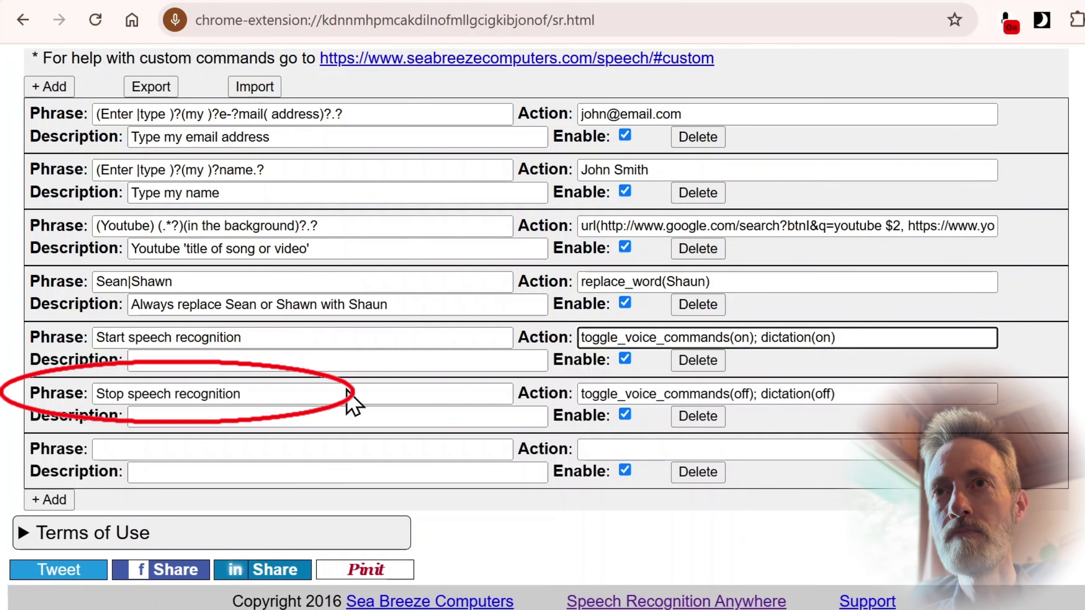
click(256, 394)
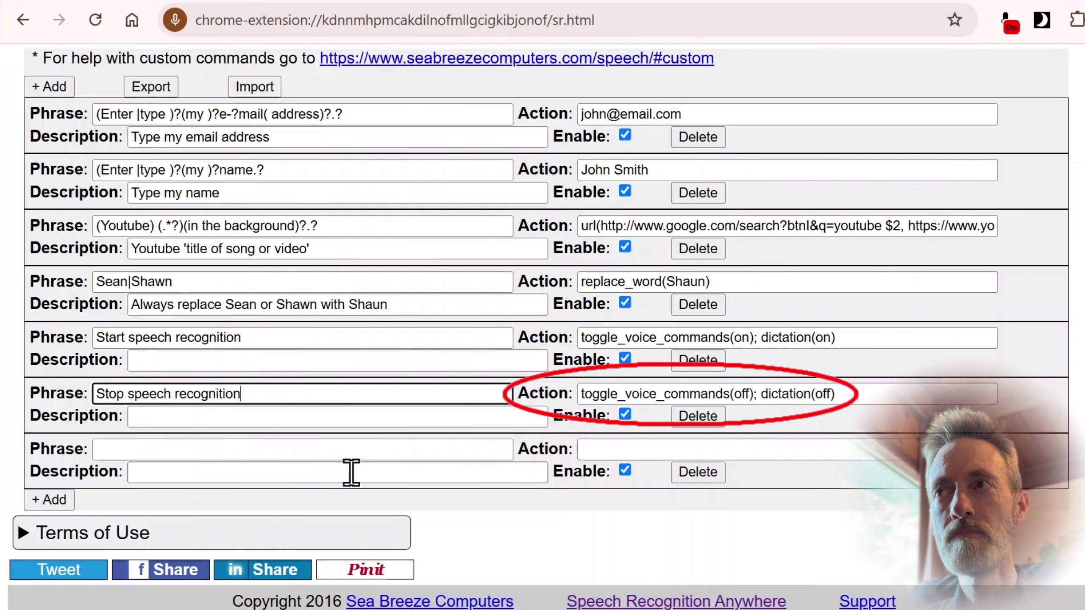
click(891, 392)
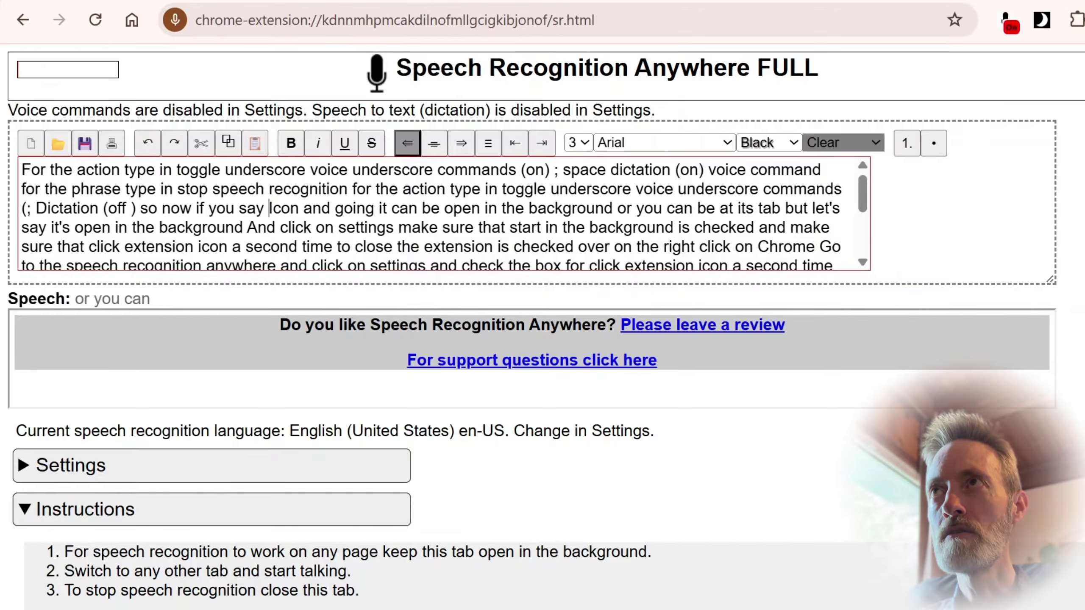
Step: Switch to the blank Google Docs document for dictation
key(ctrl+Tab)
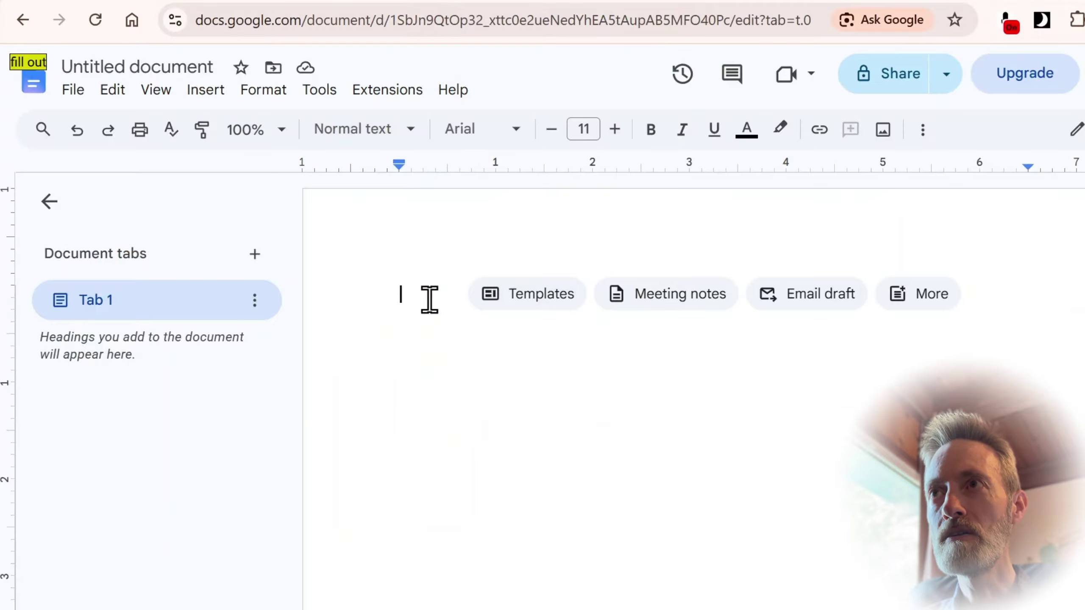